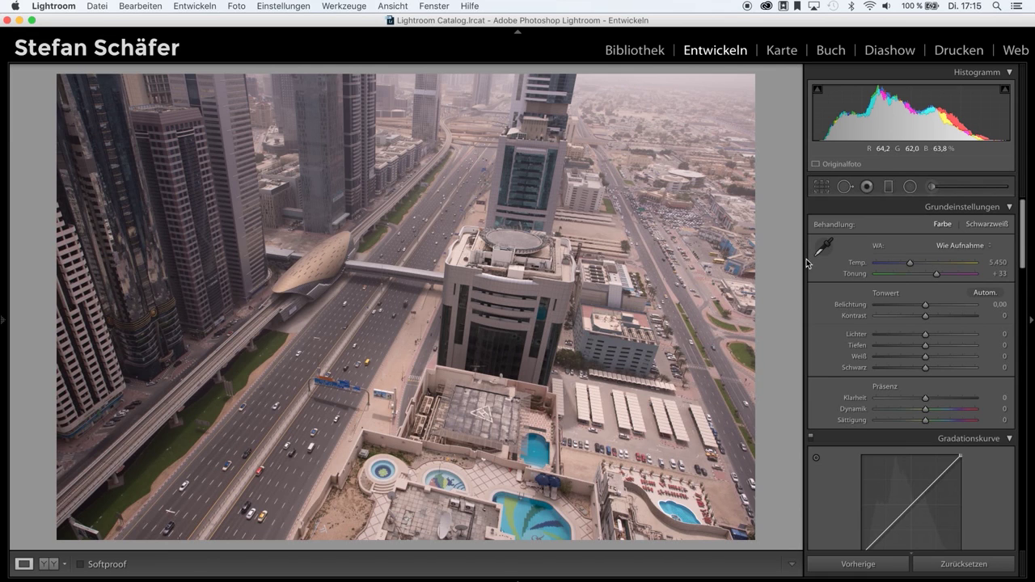
Set Highlights -39, Shadows +53, Contrast +28, Whites +54 and Blacks -43 in Basic
shift+click(951, 346)
shift+click(949, 334)
click(939, 315)
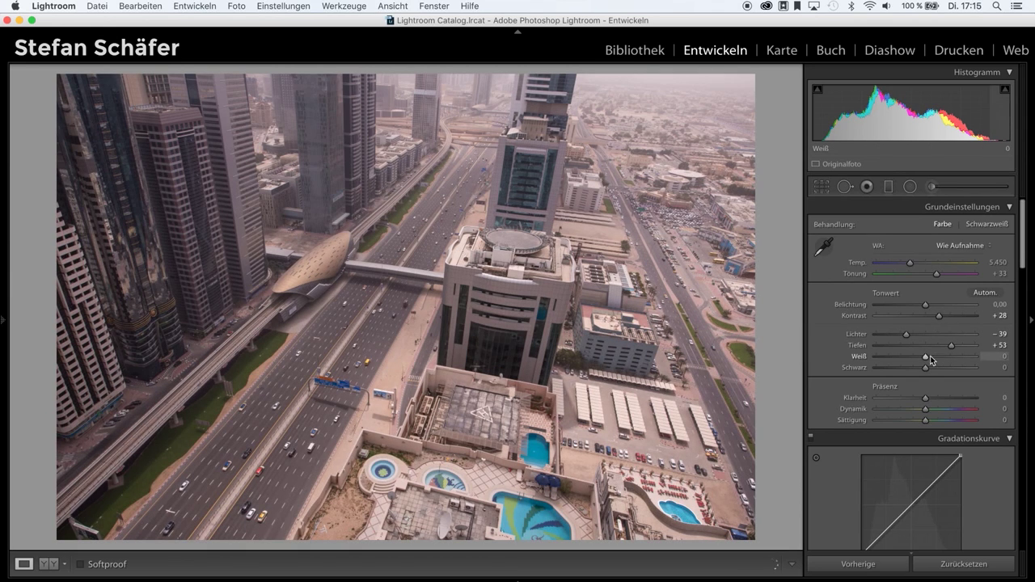
mouse_move(926, 357)
mouse_down()
mouse_move(937, 360)
mouse_move(904, 371)
mouse_move(952, 358)
mouse_up()
click(937, 358)
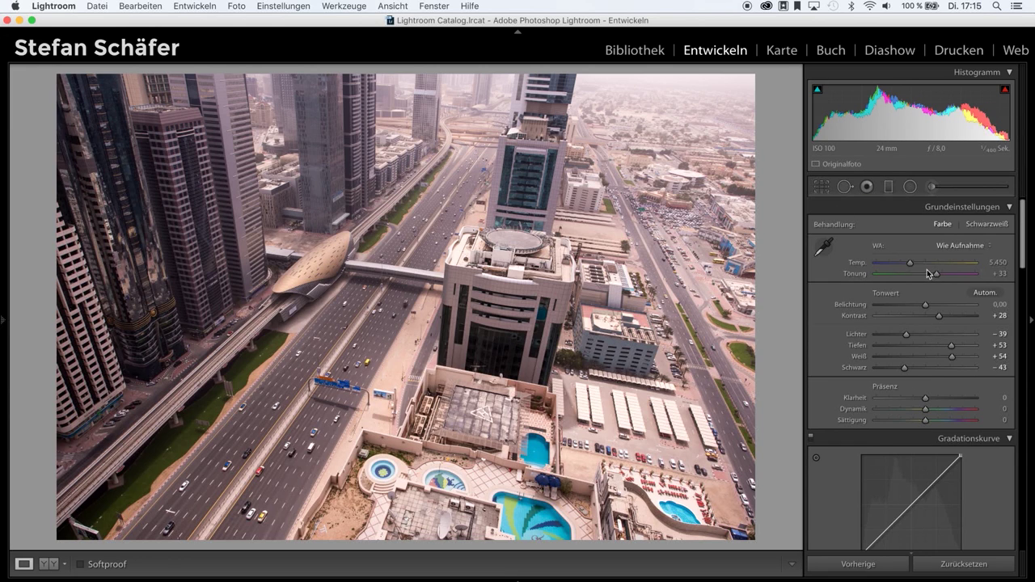
Set Tint to +19, Temp to 5.028 and Saturation to -13
drag(936, 277, 930, 276)
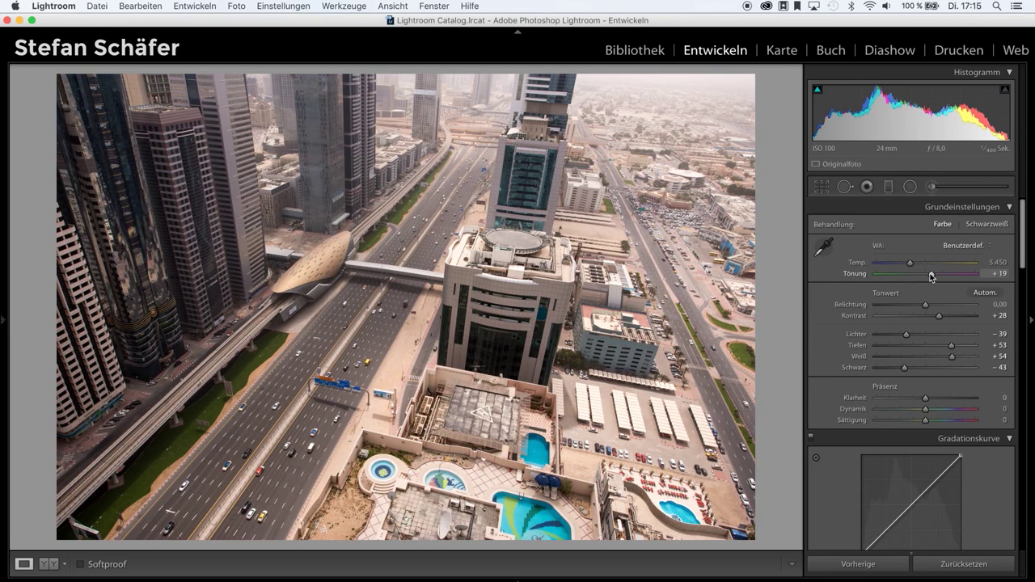
drag(910, 263, 905, 265)
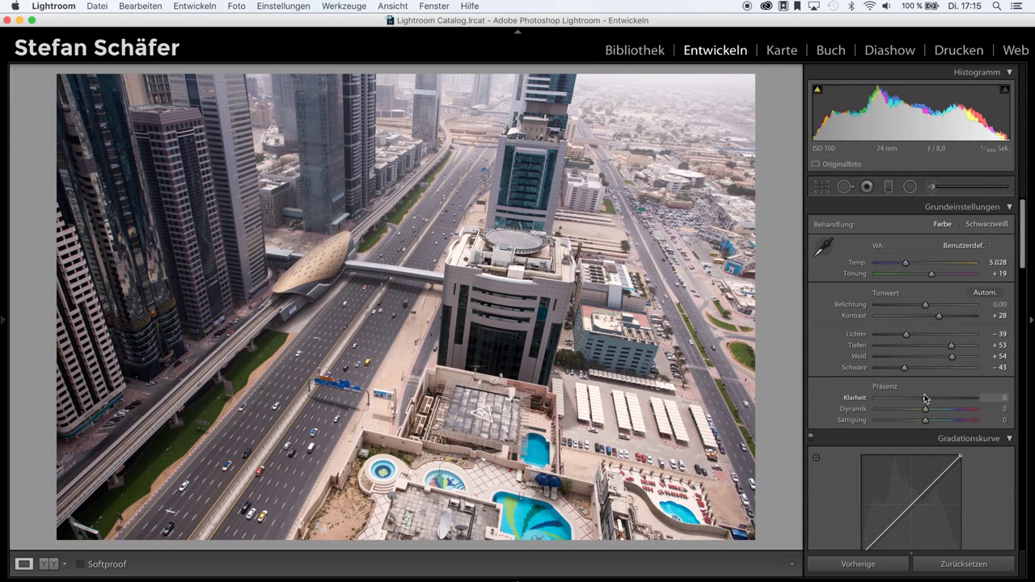
drag(932, 420, 925, 419)
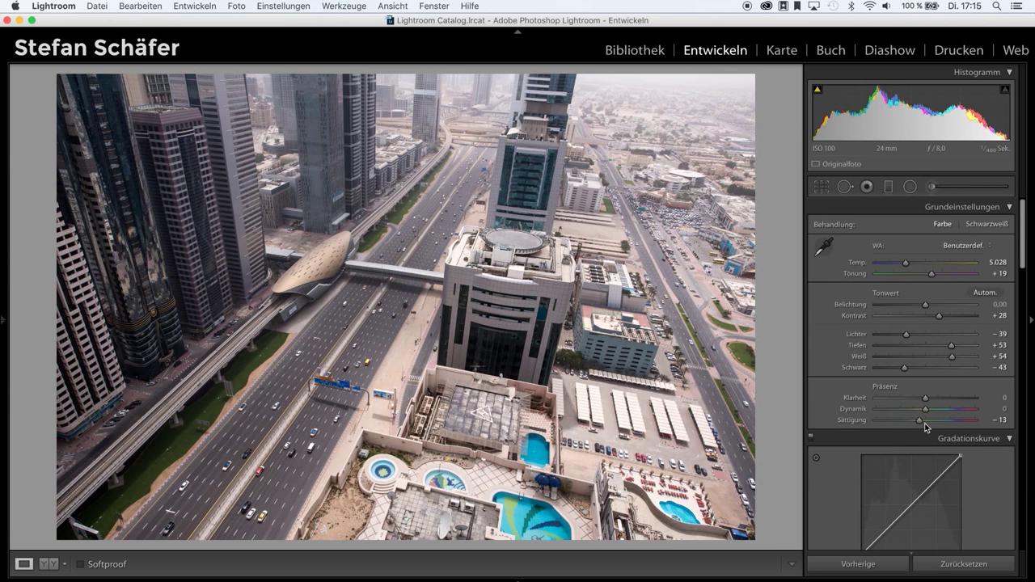
Lower the red saturation in HSL to -17
scroll(900, 434, down, 10)
scroll(900, 434, up, 5)
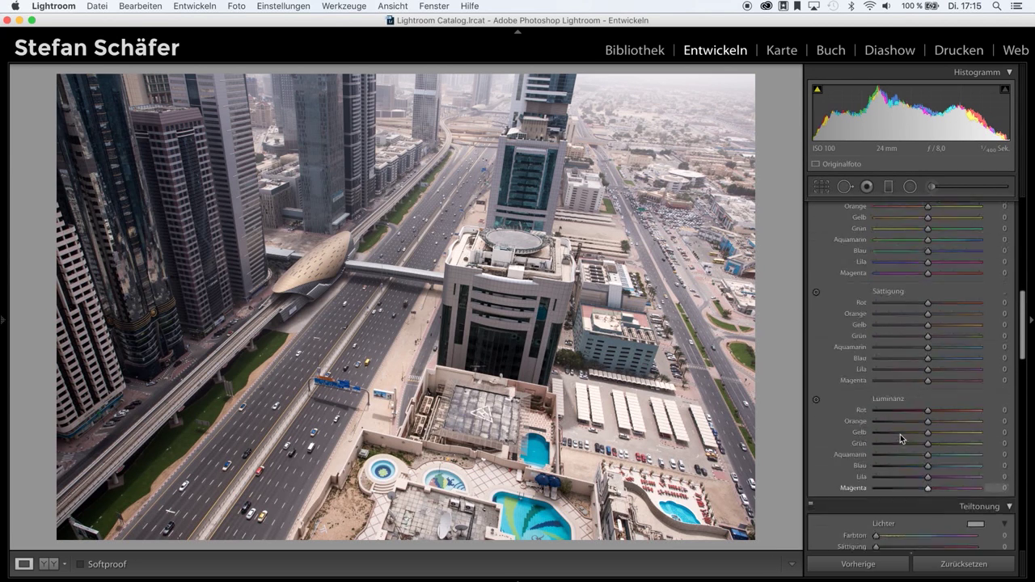
mouse_move(905, 422)
mouse_down()
mouse_move(918, 421)
mouse_move(919, 441)
mouse_up()
Enable profile corrections and chromatic aberration removal in Lens Corrections
scroll(925, 501, down, 2)
scroll(924, 502, down, 3)
scroll(924, 500, down, 3)
scroll(923, 498, down, 2)
scroll(924, 498, down, 3)
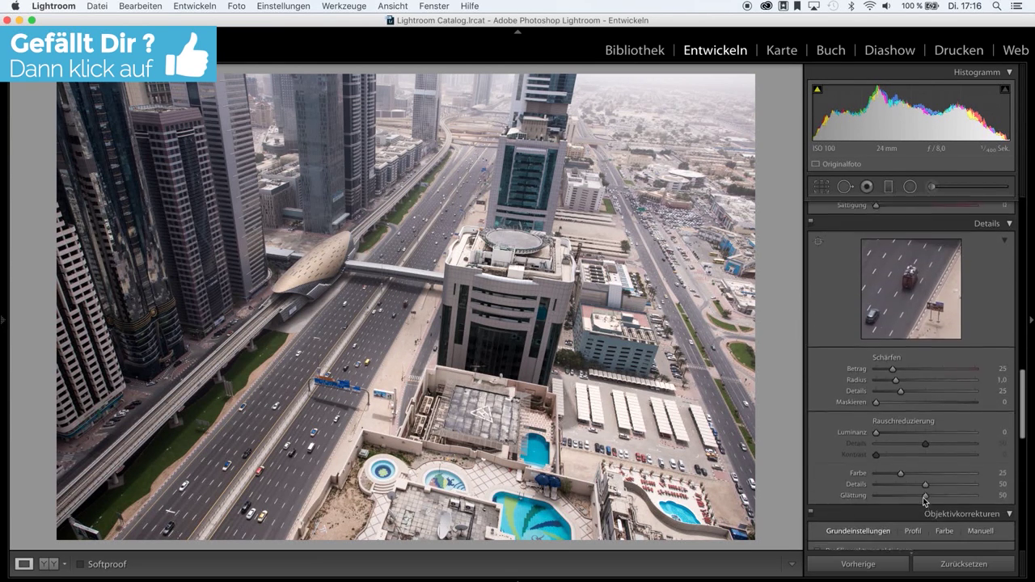
scroll(922, 497, down, 2)
scroll(913, 493, down, 2)
click(879, 485)
click(883, 495)
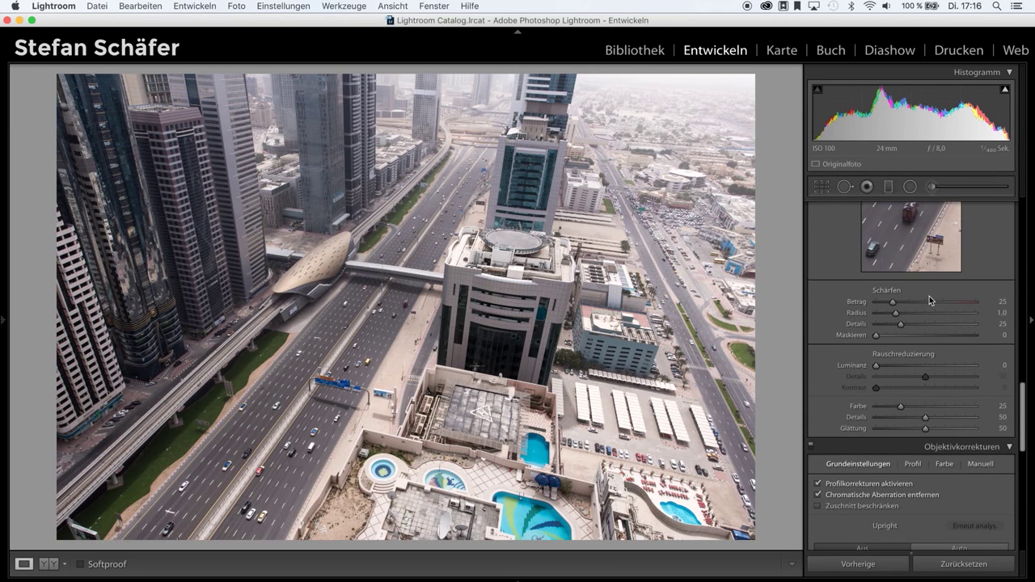
scroll(929, 296, up, 10)
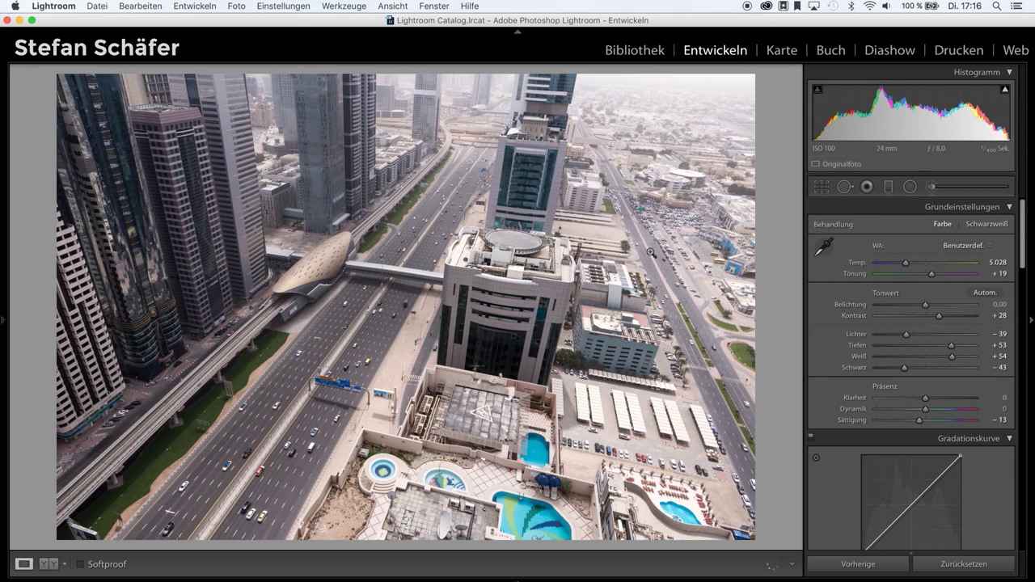
Drag a graduated filter with Sharpness -100 and Clarity -14 across the photo's top
click(888, 187)
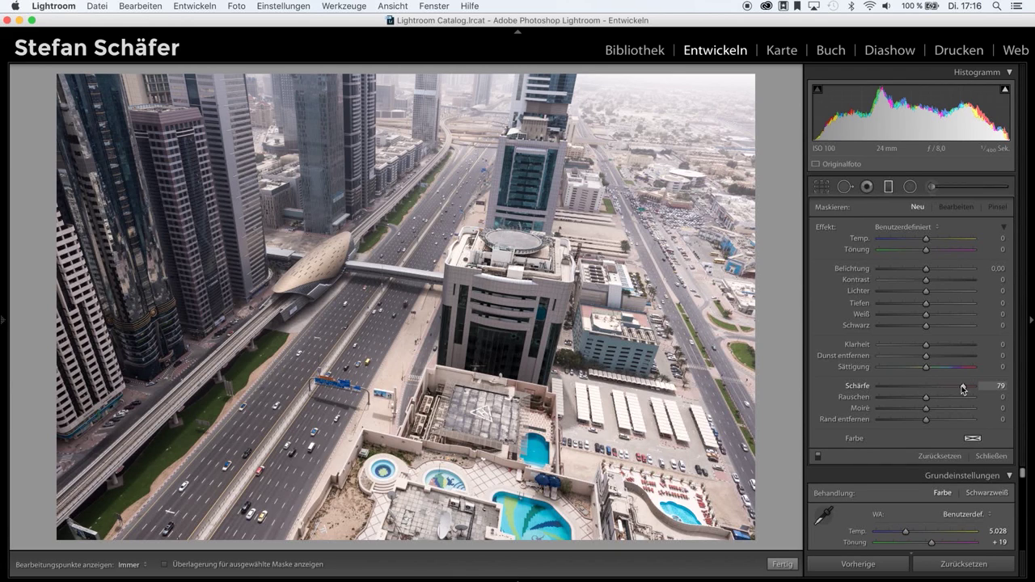
drag(962, 390, 854, 388)
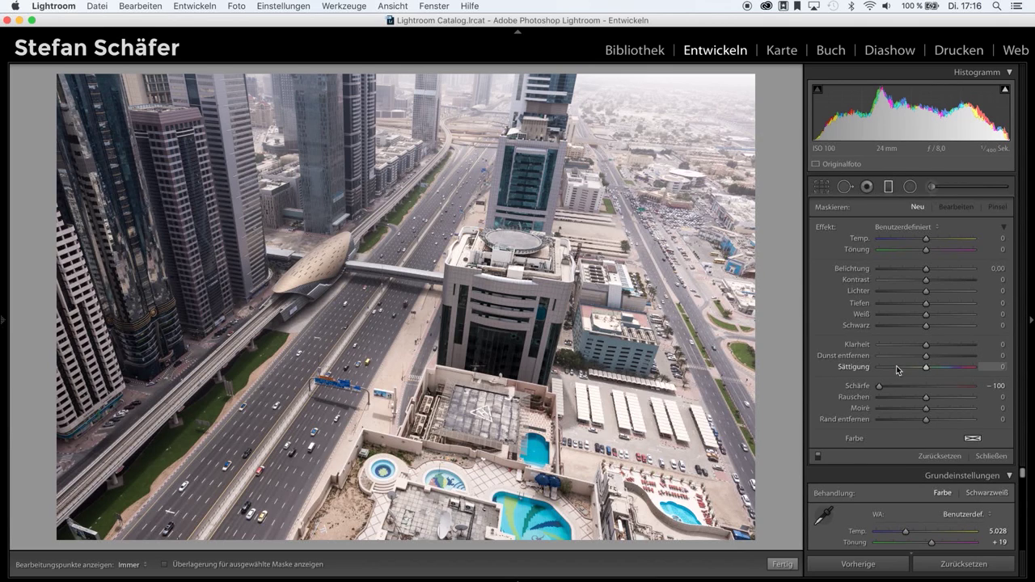
drag(920, 349, 919, 345)
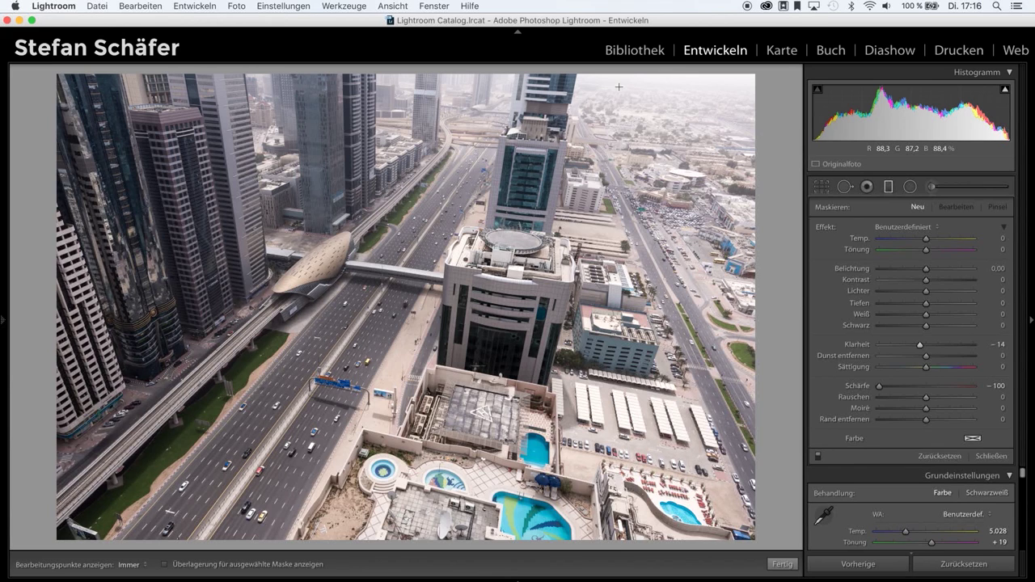
mouse_move(598, 158)
mouse_down()
mouse_move(611, 137)
mouse_move(591, 239)
mouse_move(601, 240)
mouse_up()
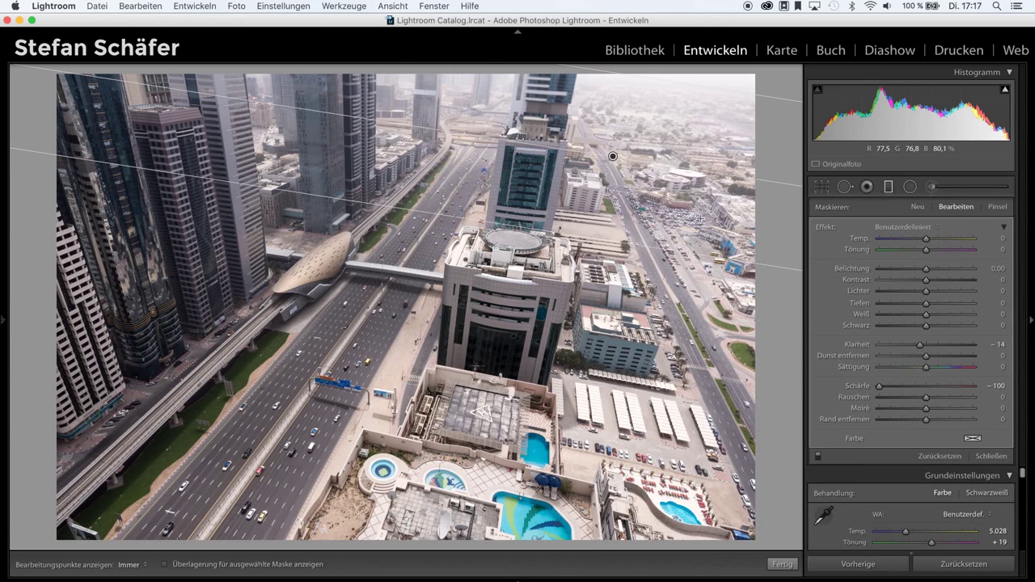
Add several more blur gradients from the top and bottom edges, leaving the centre sharp
drag(488, 159, 480, 213)
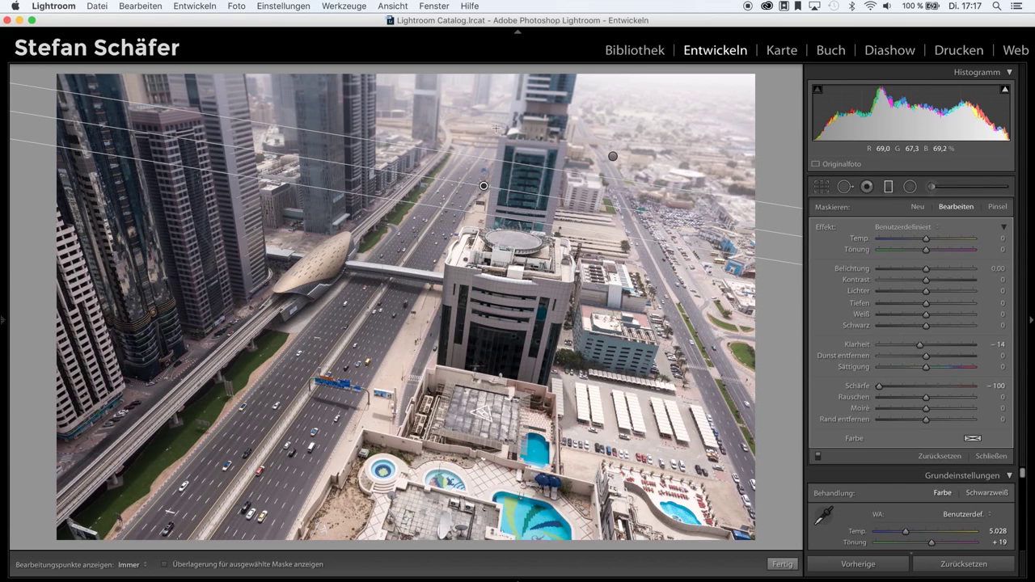
drag(476, 120, 455, 233)
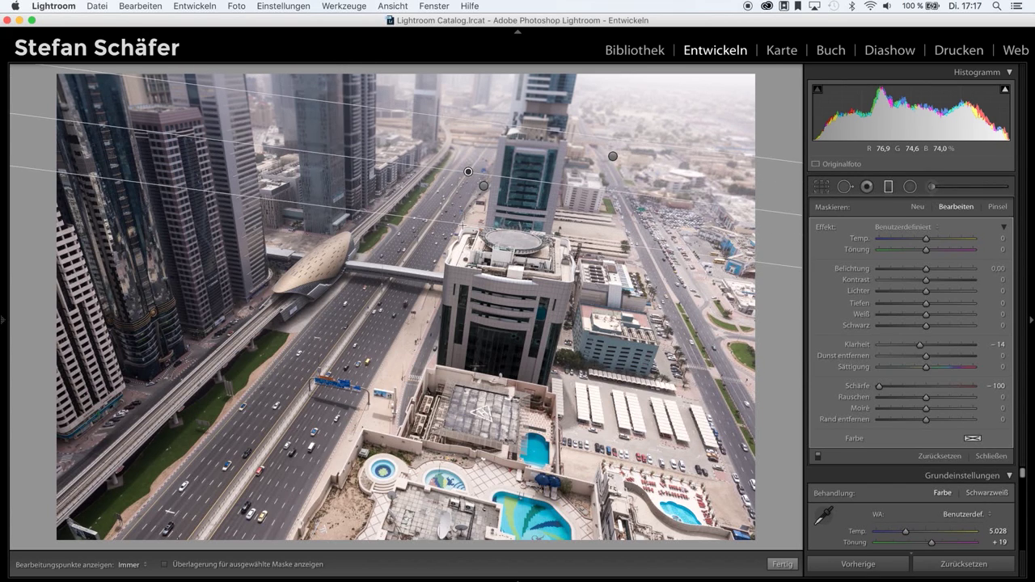
drag(455, 233, 510, 214)
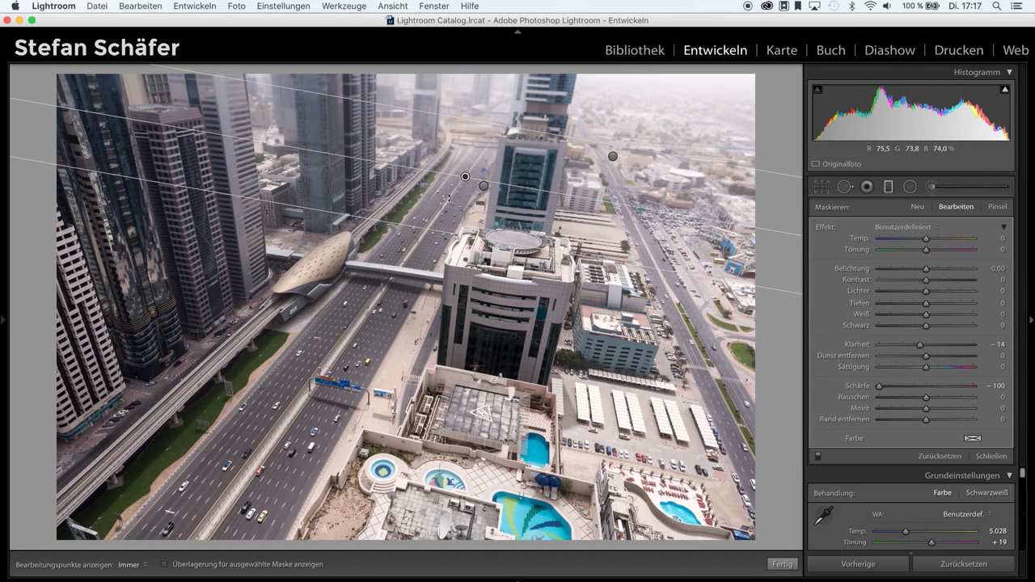
mouse_move(410, 162)
mouse_down()
mouse_move(368, 257)
mouse_move(402, 253)
mouse_up()
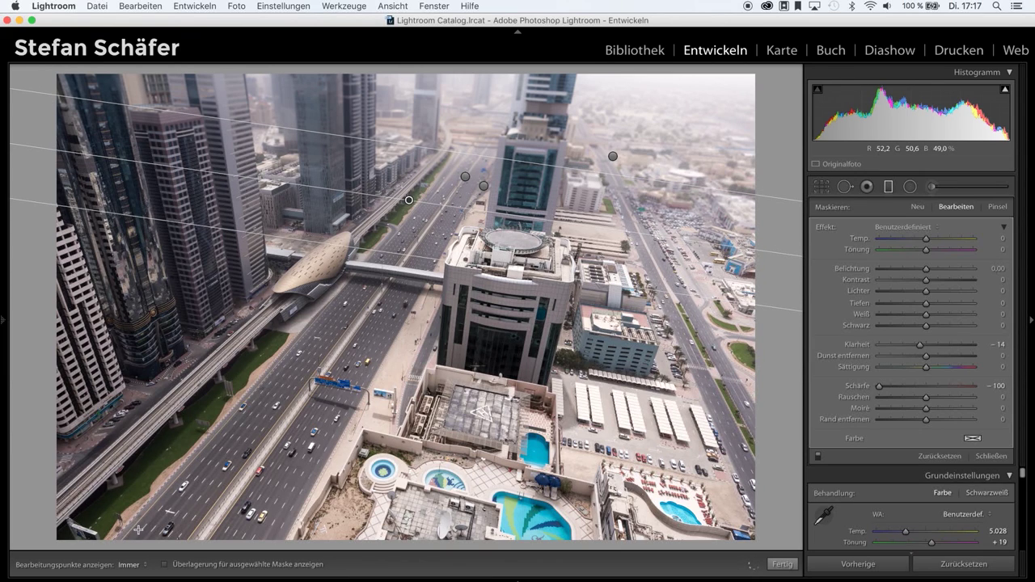
drag(261, 447, 285, 324)
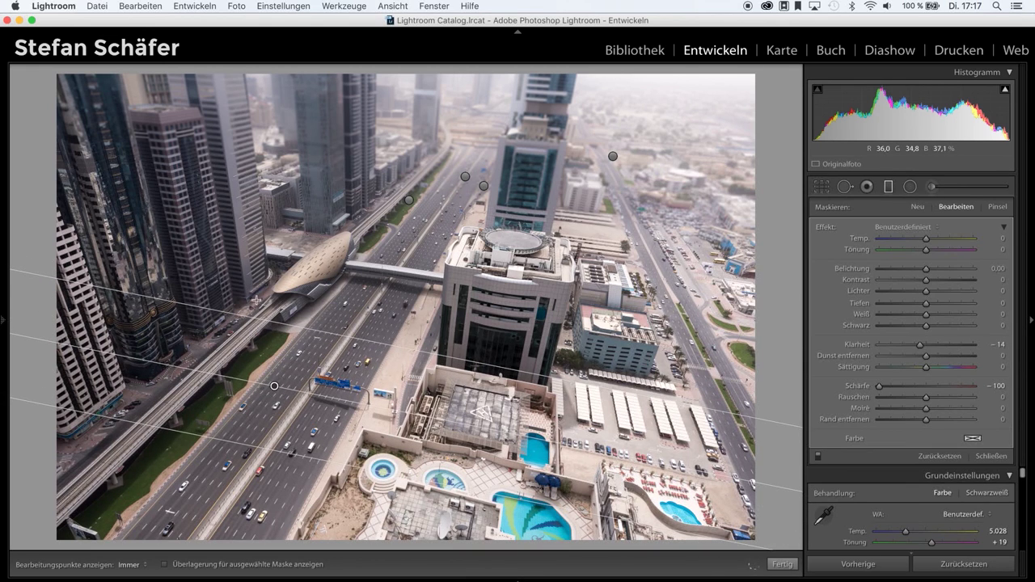
drag(364, 416, 373, 346)
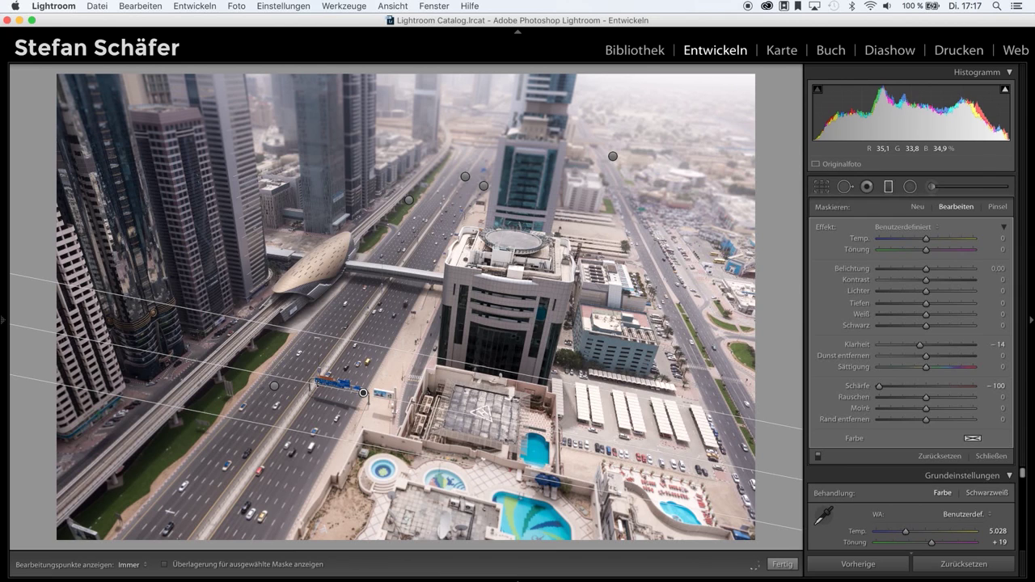
Draw and re-angle further blur gradients across the lower foreground
mouse_move(210, 386)
mouse_down()
mouse_move(222, 315)
mouse_move(224, 333)
mouse_up()
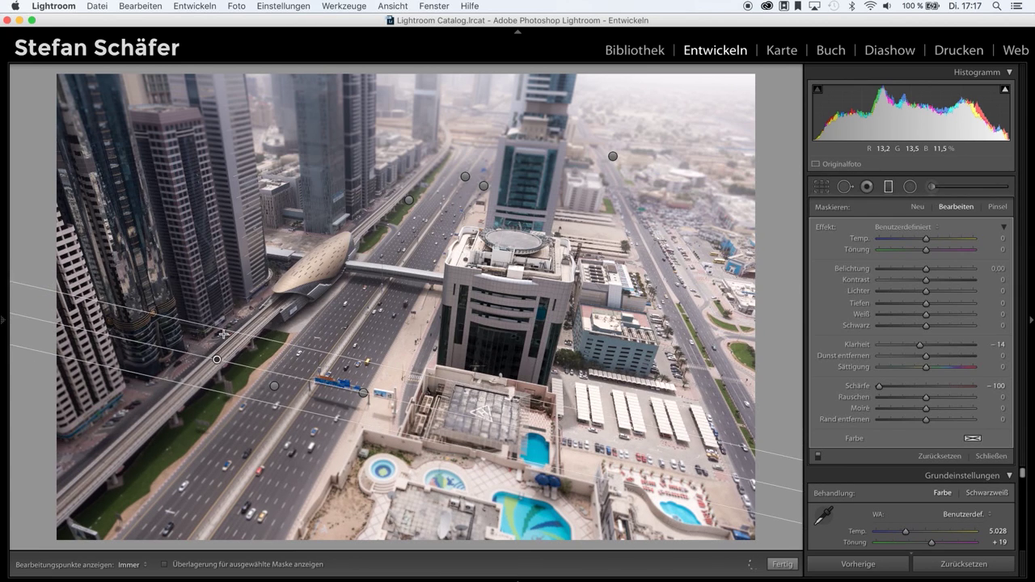
mouse_move(349, 470)
mouse_down()
mouse_move(383, 318)
mouse_move(371, 329)
mouse_up()
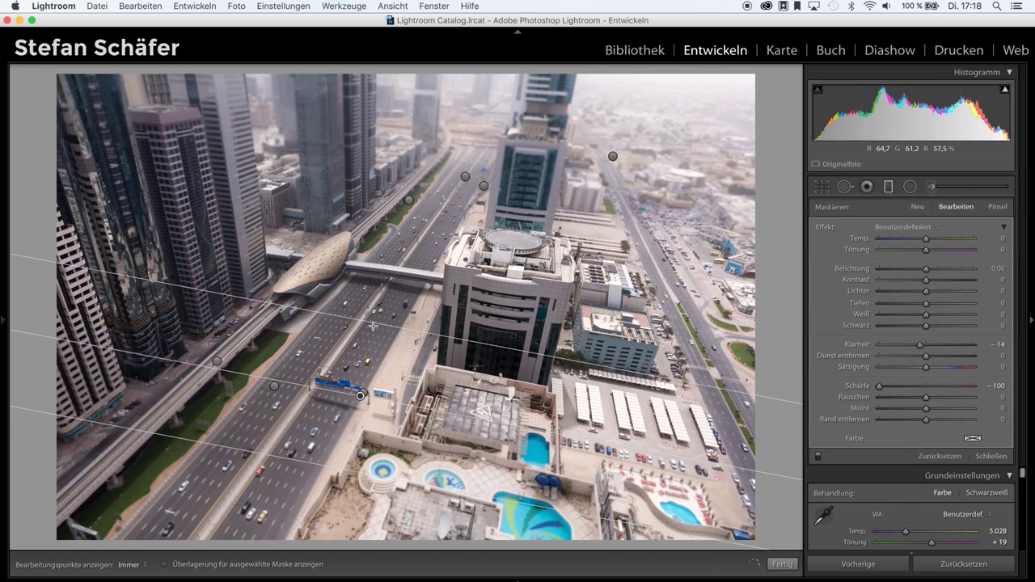
drag(371, 329, 374, 333)
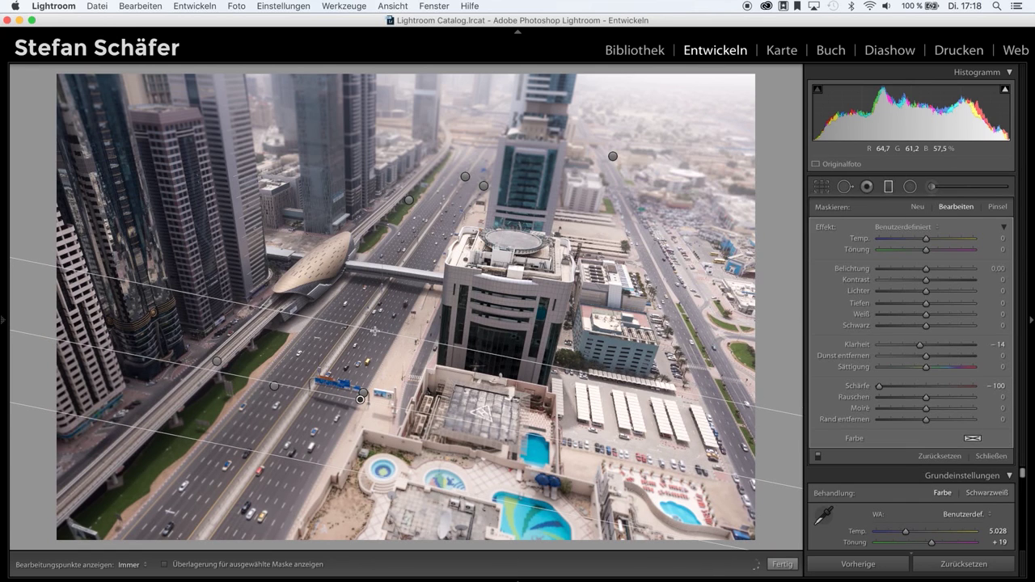
drag(442, 447, 463, 361)
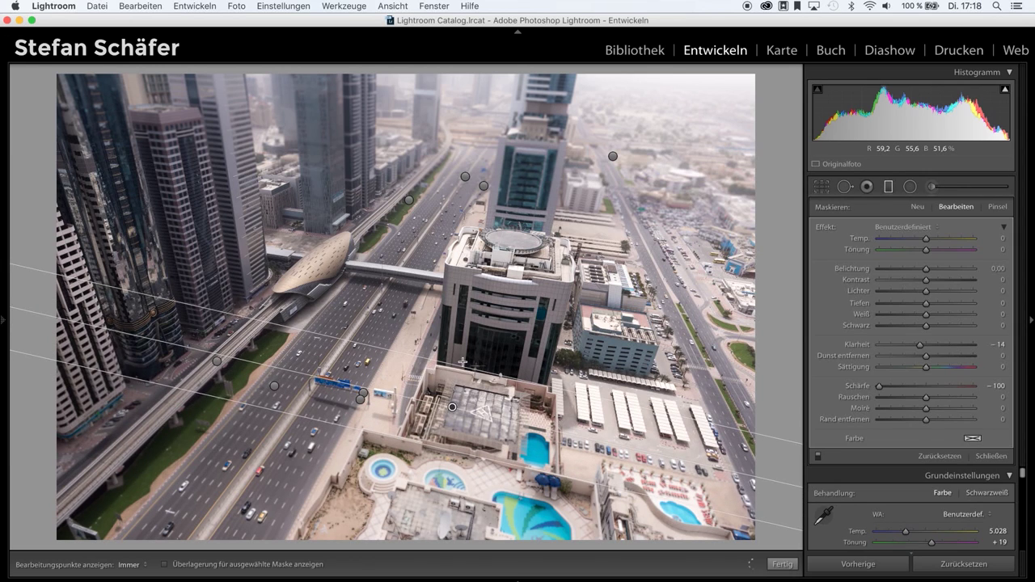
drag(463, 362, 458, 357)
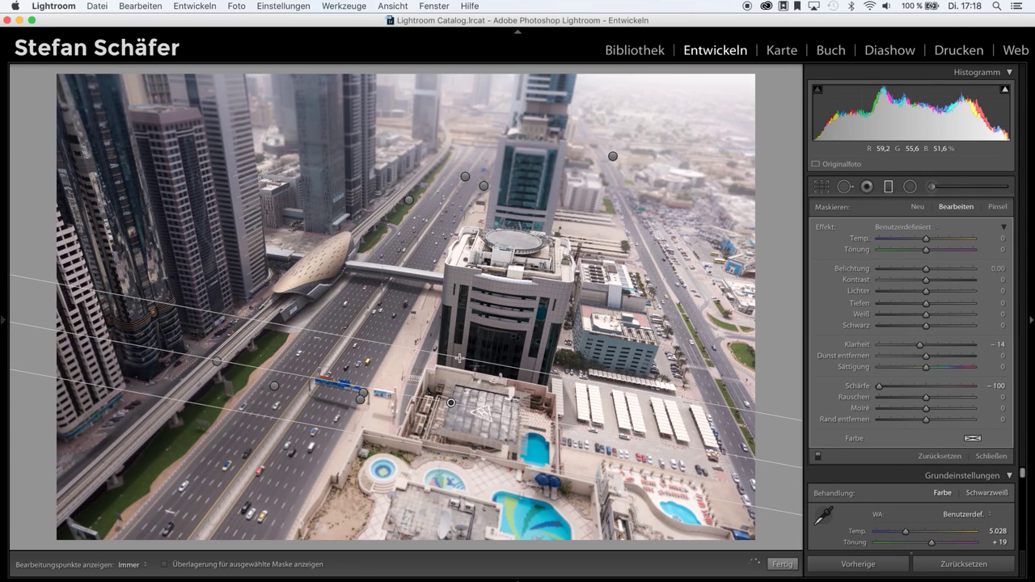
drag(228, 438, 241, 359)
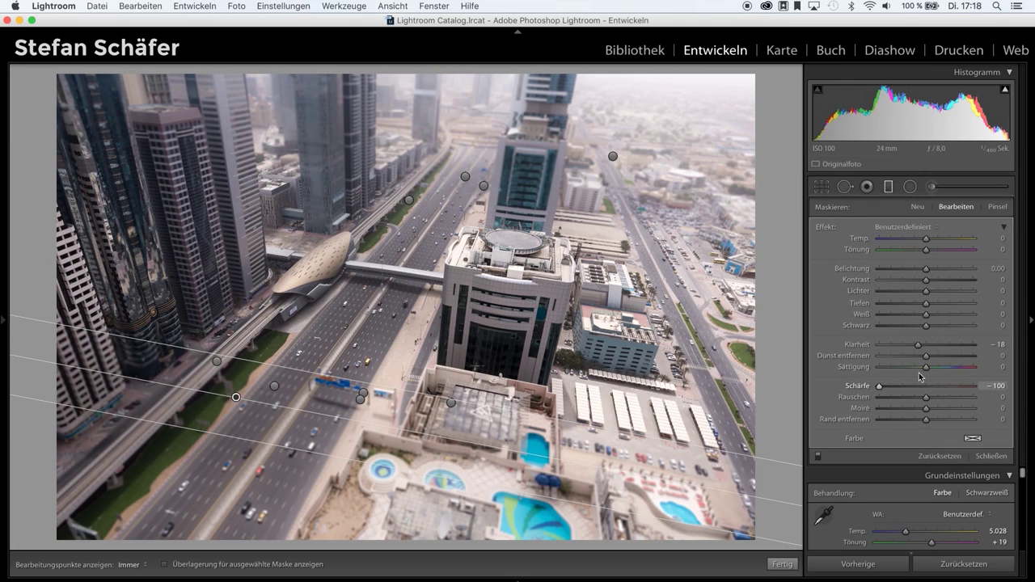
Set the graduated filters' Clarity to -24 and Noise to -42
drag(917, 348, 861, 348)
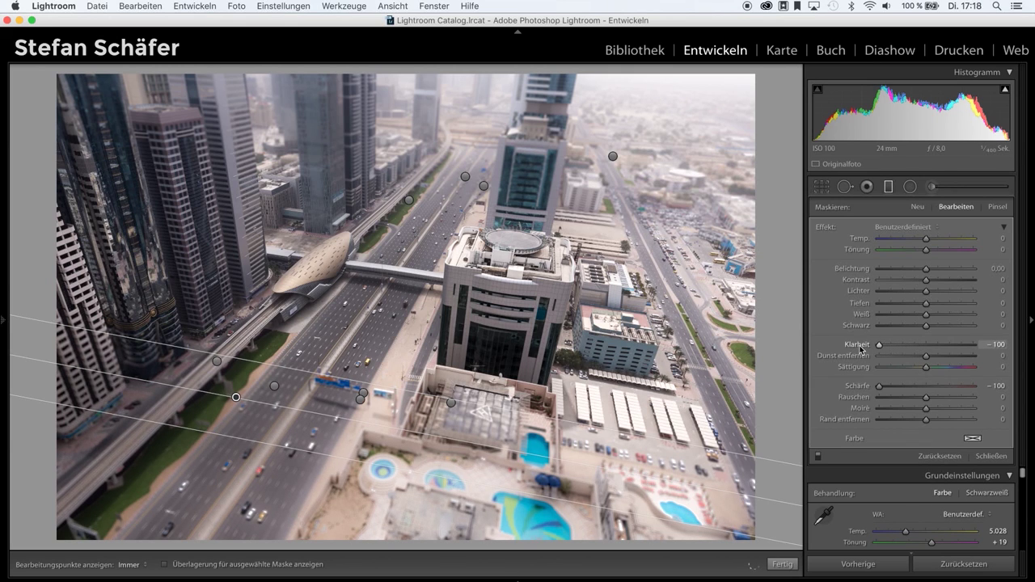
drag(907, 349, 1029, 346)
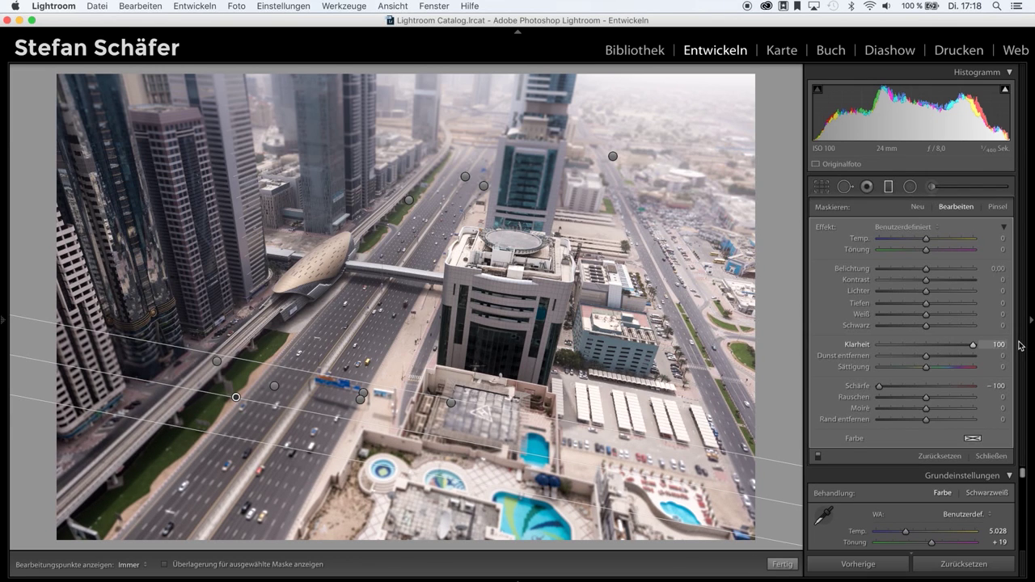
mouse_move(964, 344)
mouse_down()
mouse_move(887, 353)
mouse_move(915, 350)
mouse_up()
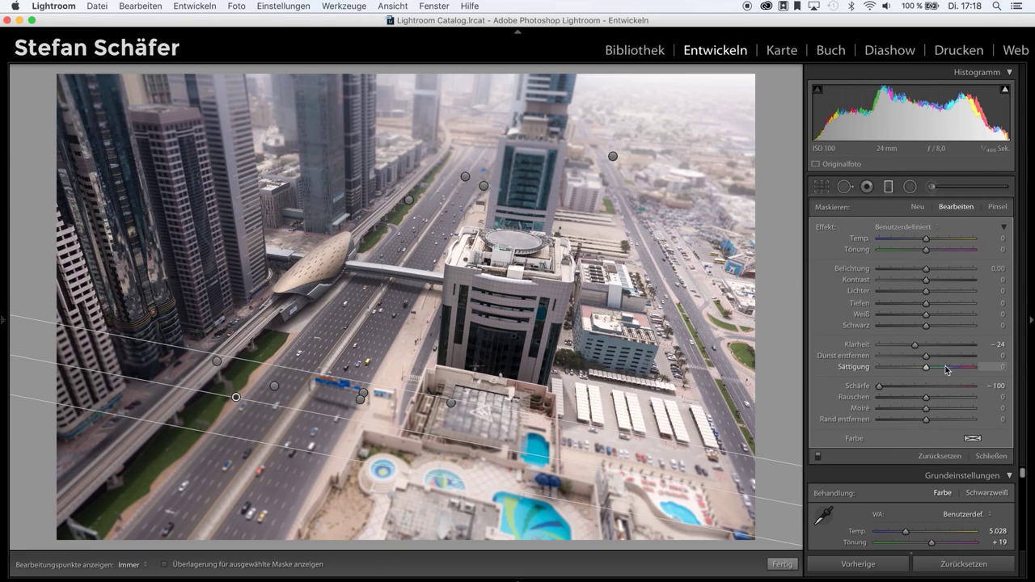
click(909, 398)
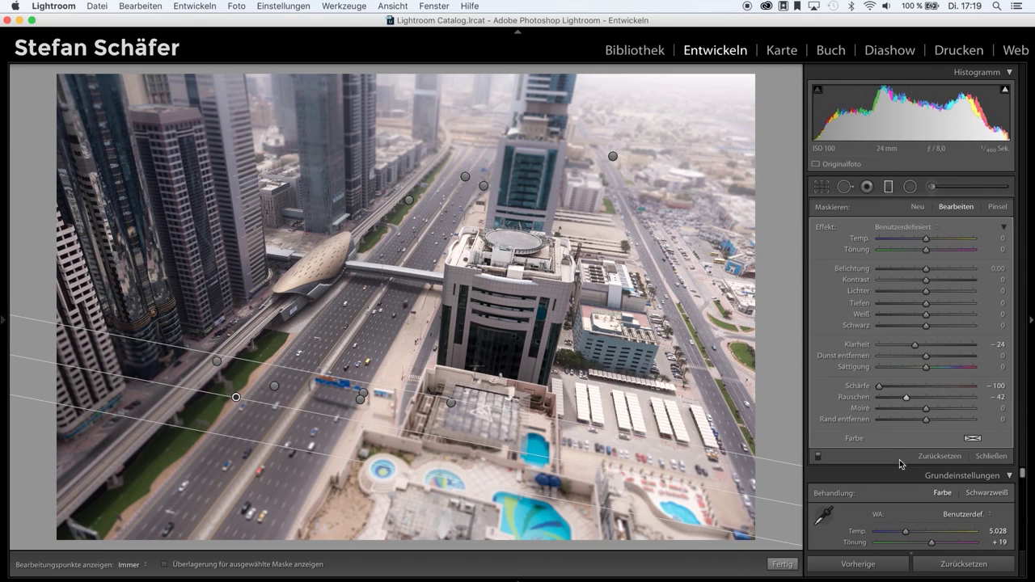
Toggle the graduated blur off and on to compare, then finish filter editing
click(817, 457)
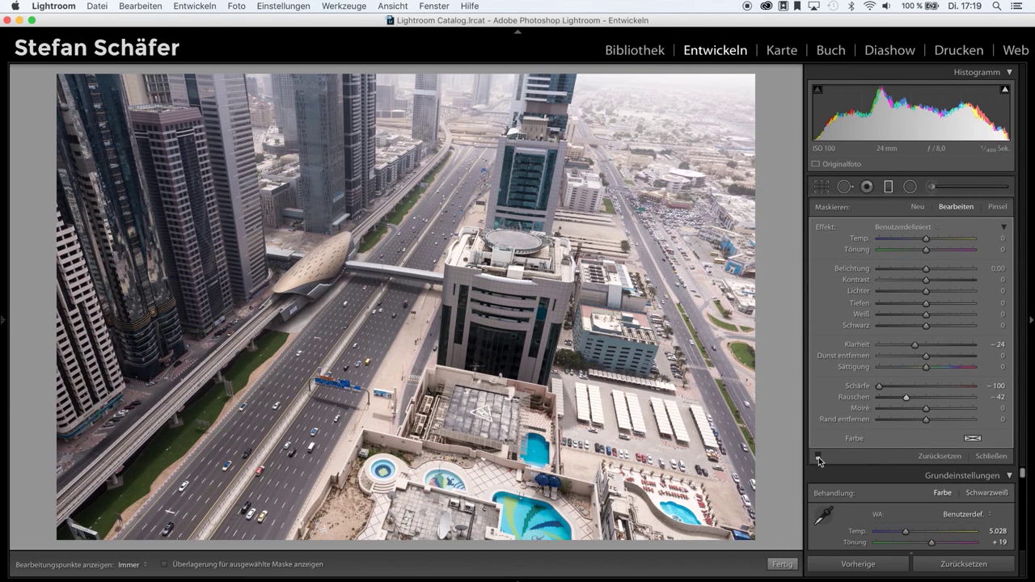
click(818, 457)
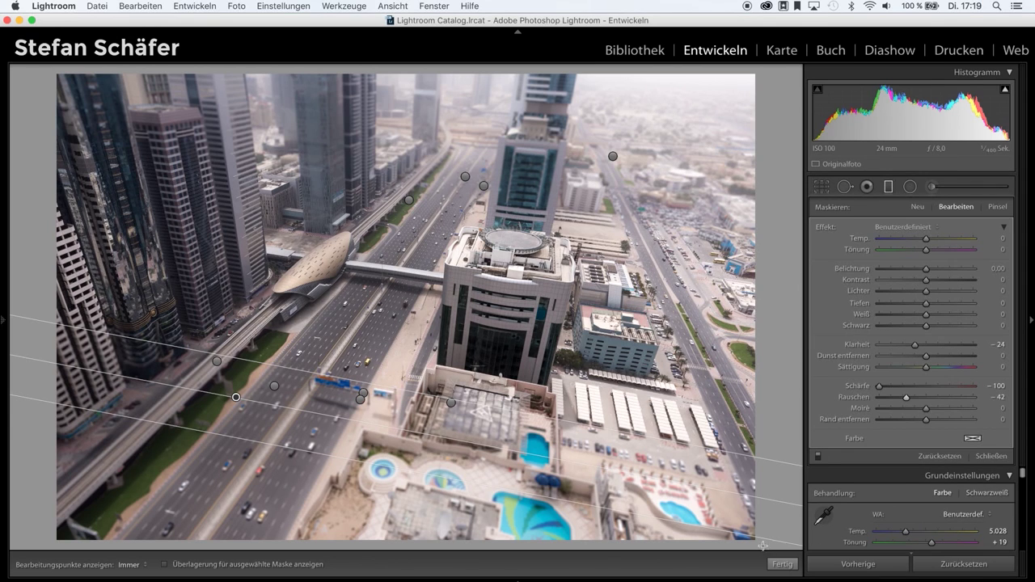
click(782, 564)
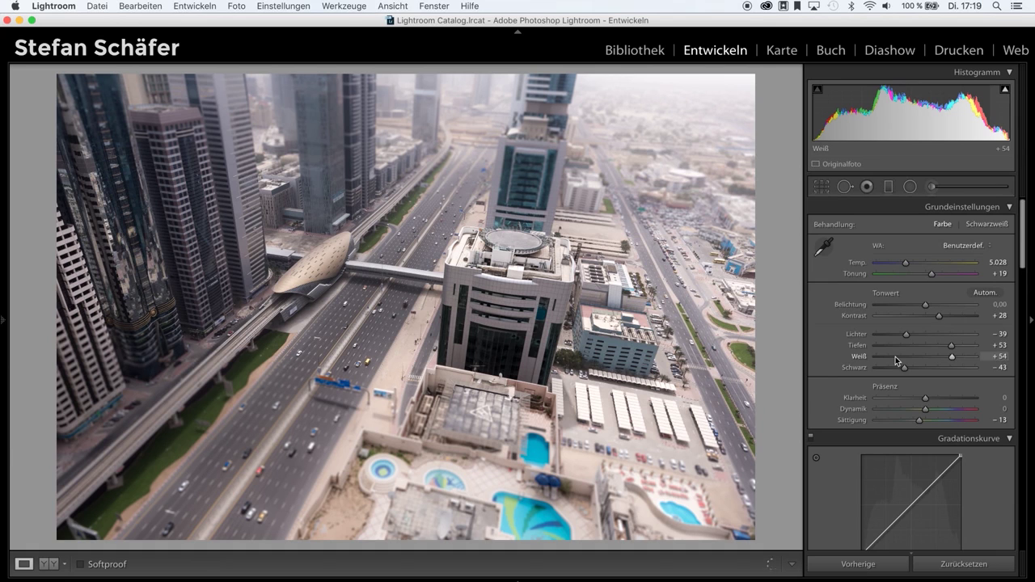
Scroll down to Details and switch to the Adjustment Brush
scroll(895, 357, down, 5)
scroll(895, 356, down, 5)
scroll(895, 357, down, 5)
scroll(895, 357, down, 5)
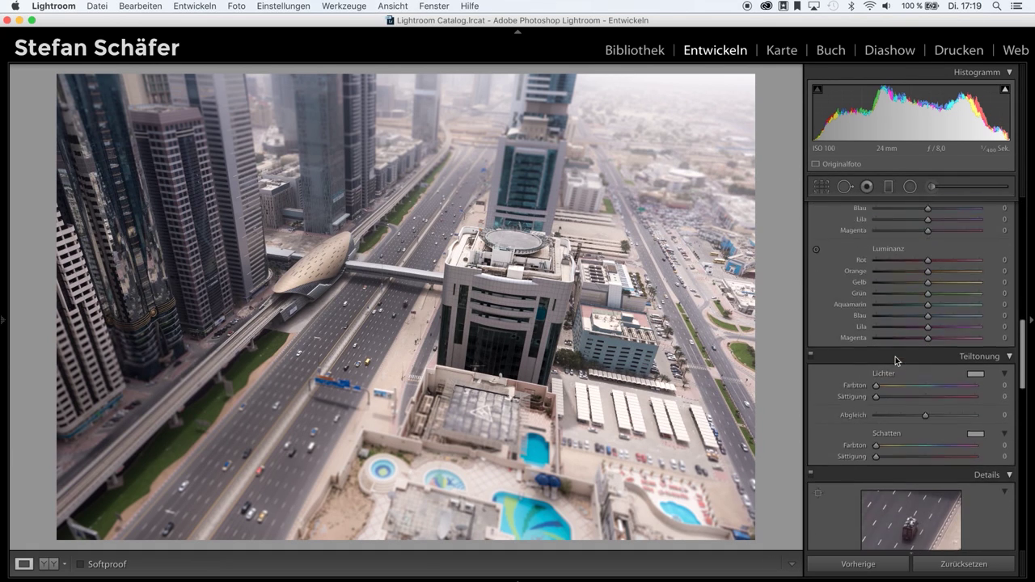
scroll(896, 360, down, 3)
scroll(895, 357, down, 1)
scroll(895, 357, down, 2)
scroll(895, 357, down, 1)
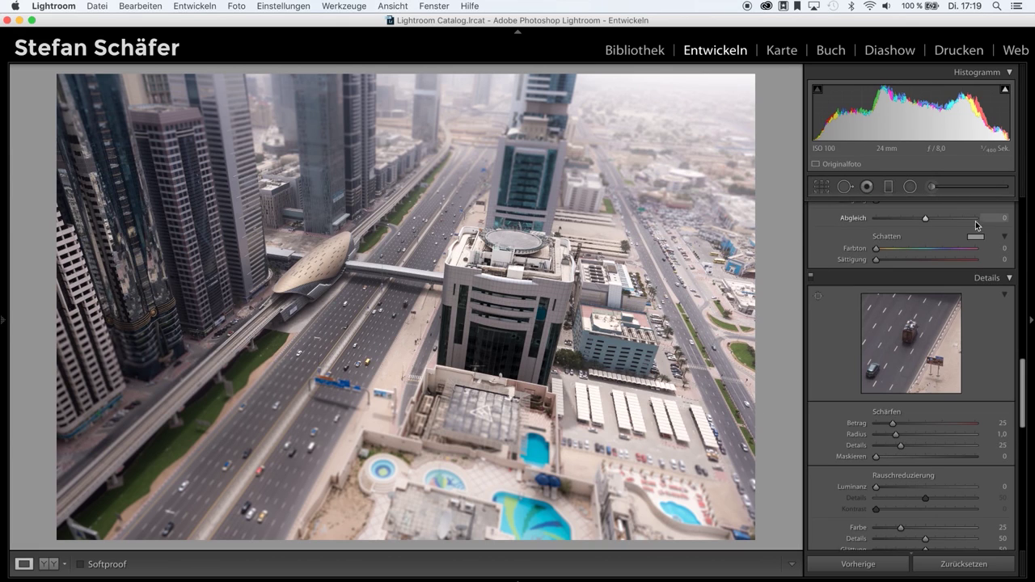
click(957, 190)
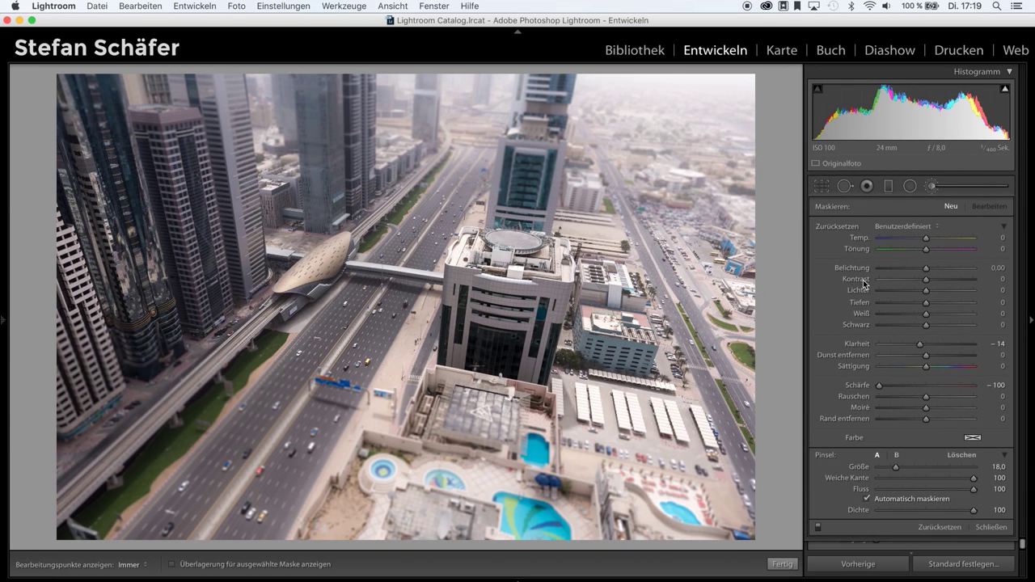
Reset the brush effects, set Sharpness to 80, and paint it onto the photo
alt+click(844, 232)
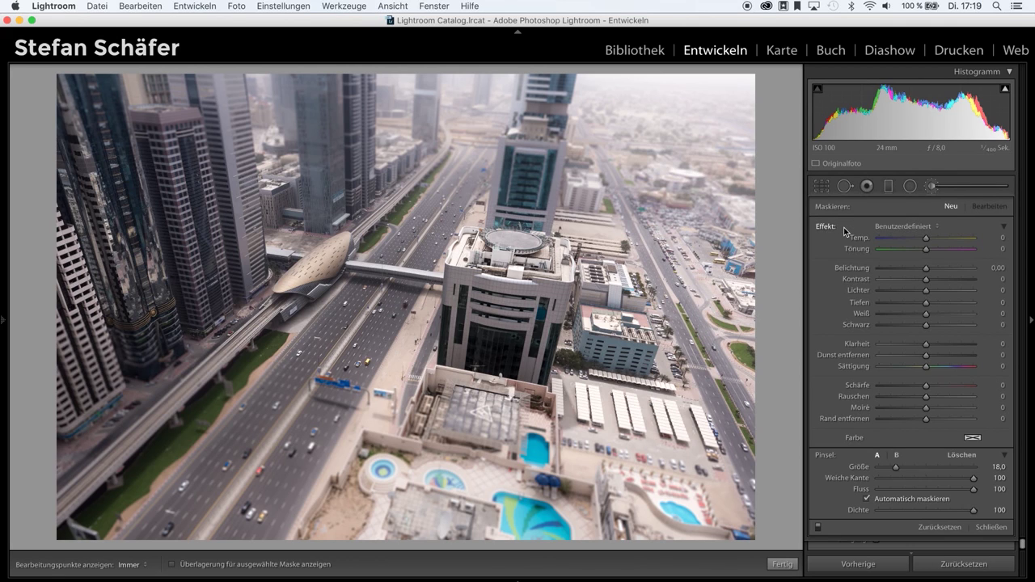
click(959, 391)
drag(962, 389, 963, 389)
scroll(700, 372, up, 3)
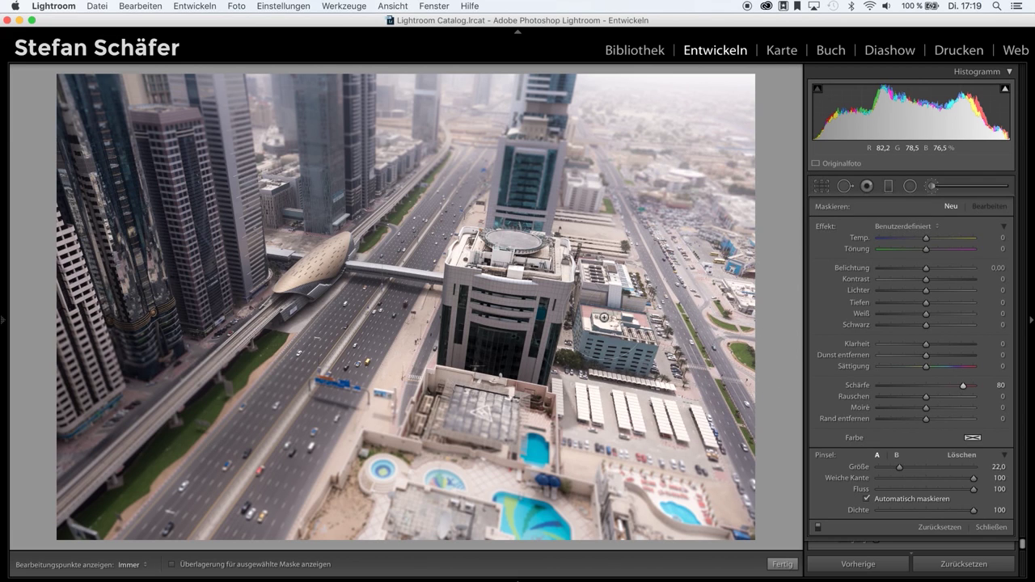
key(h)
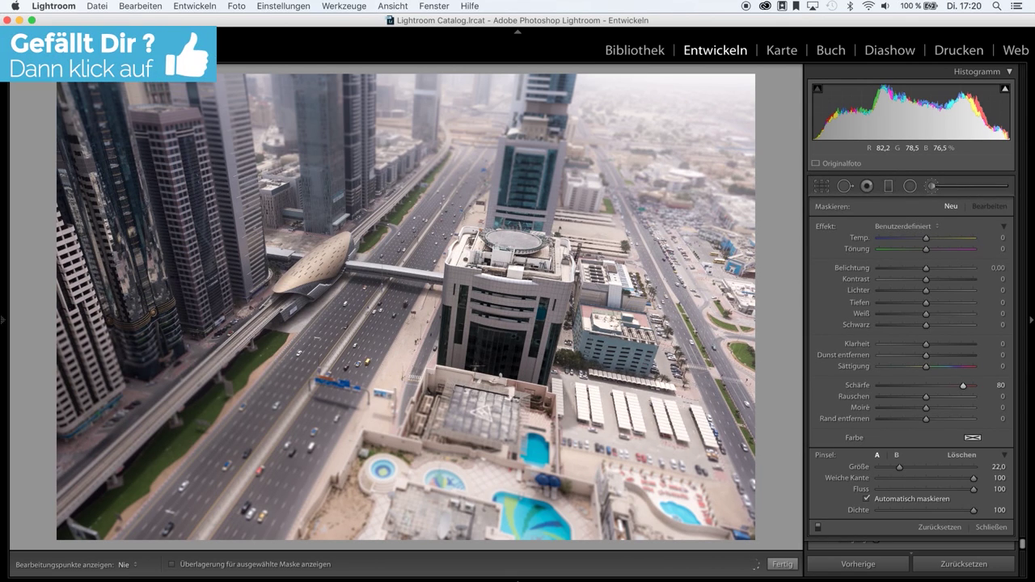
key(h)
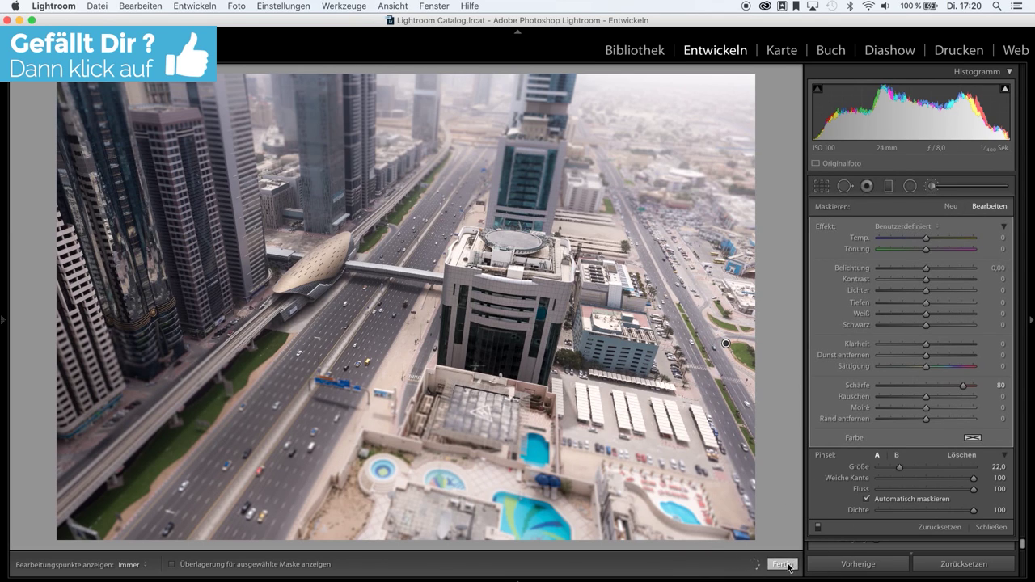
Close the brush and set the post-crop vignette Amount to -13
key(k)
scroll(938, 475, down, 5)
scroll(938, 475, down, 2)
scroll(938, 476, down, 4)
scroll(934, 459, down, 1)
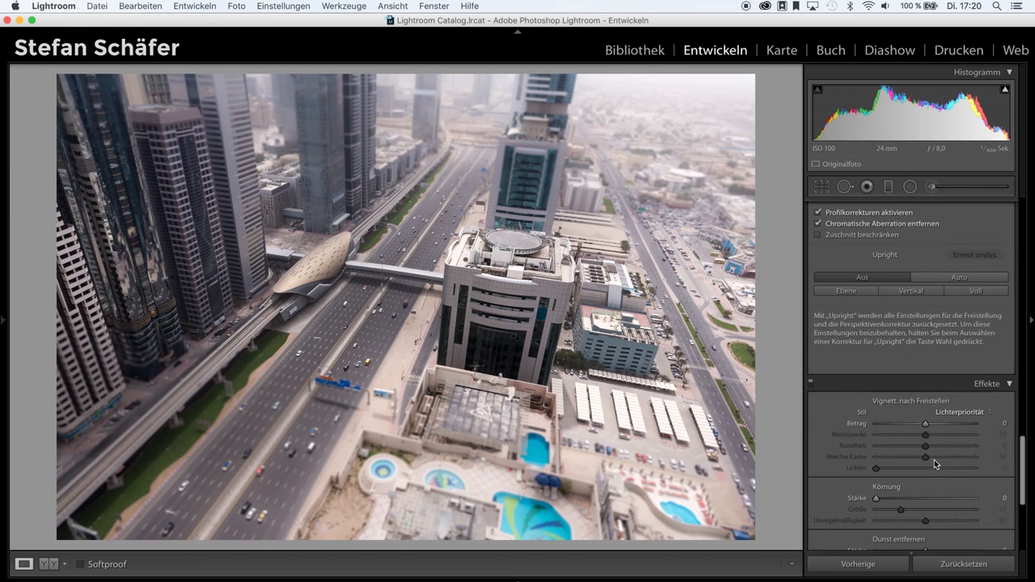
drag(920, 426, 918, 424)
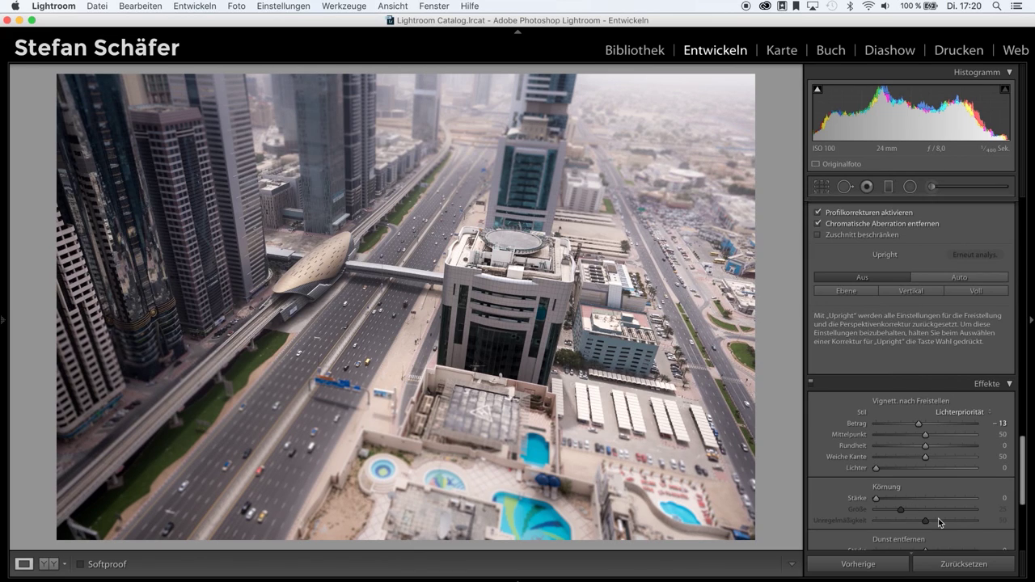
scroll(938, 518, down, 1)
scroll(938, 518, down, 1)
scroll(939, 523, down, 1)
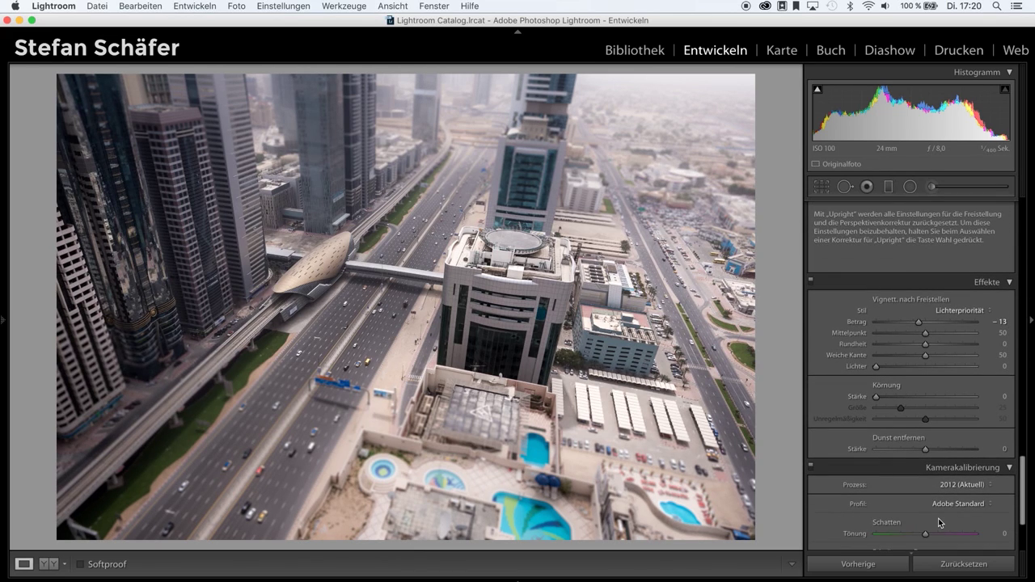